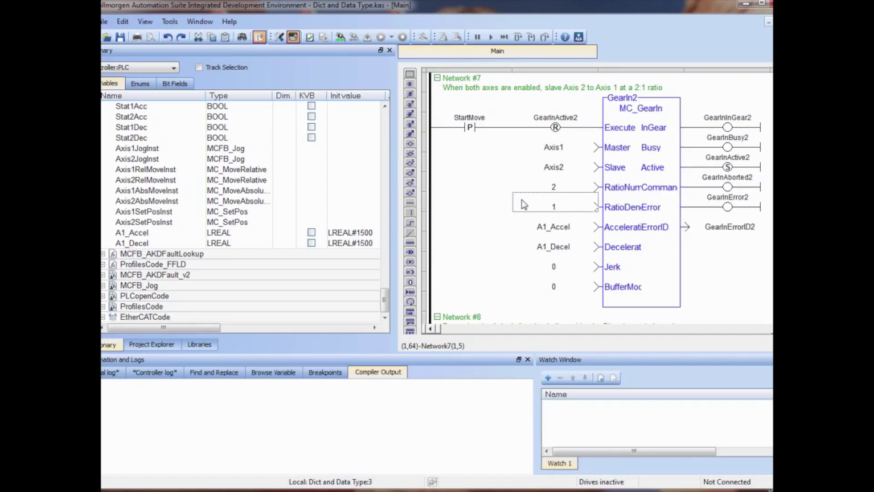
Expand MCFB_AKDFault_v2 and select its DelayTime variable, of type TIME with initial value T#100ms
left_click(104, 274)
left_click(109, 276)
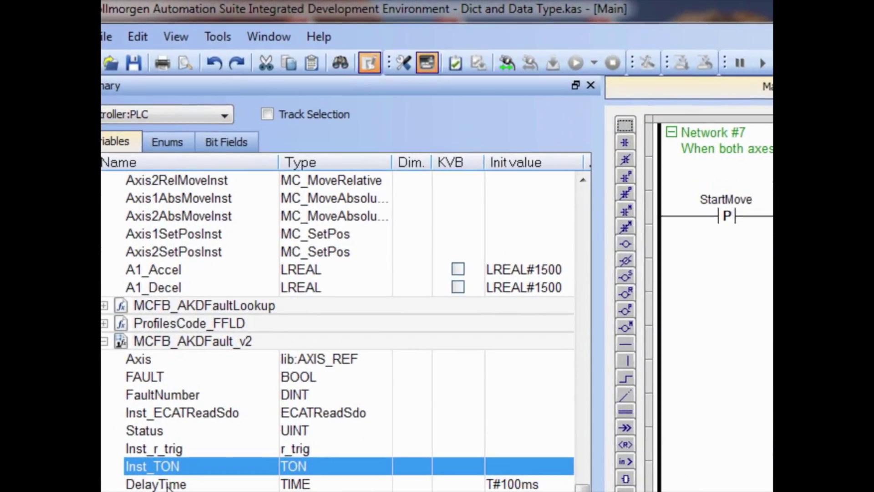
left_click(148, 333)
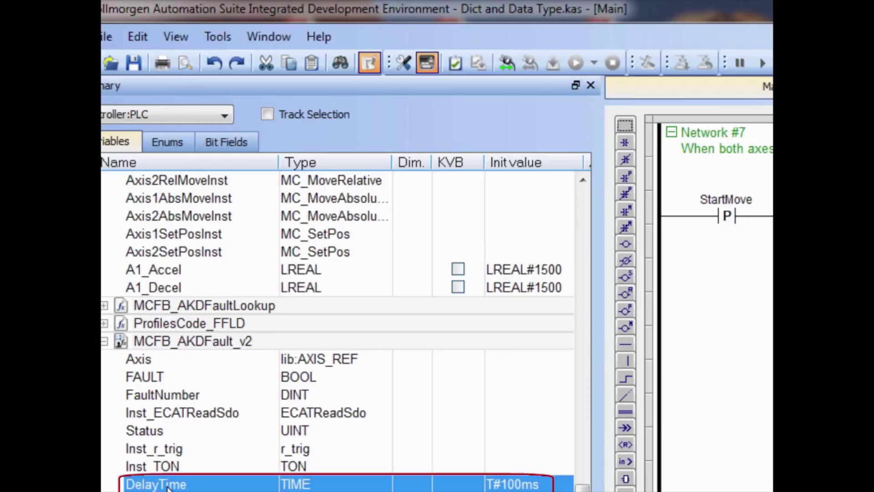
scroll(172, 472, "up", 5)
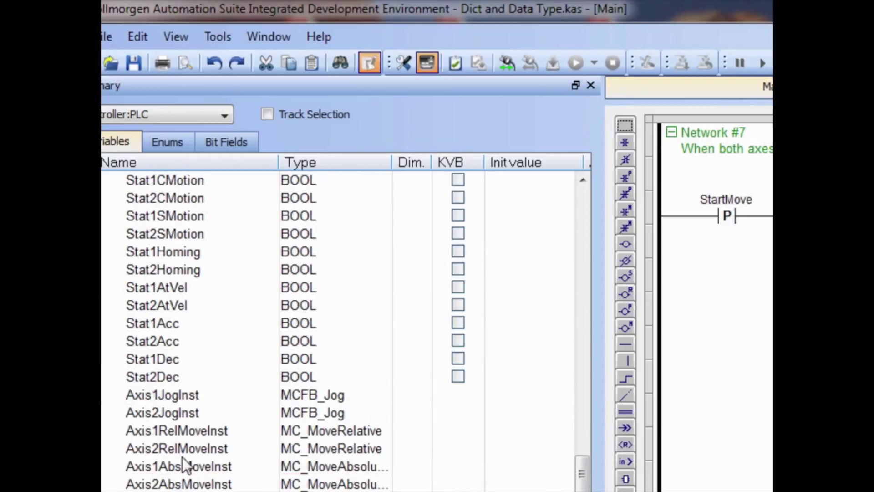
scroll(182, 457, "up", 6)
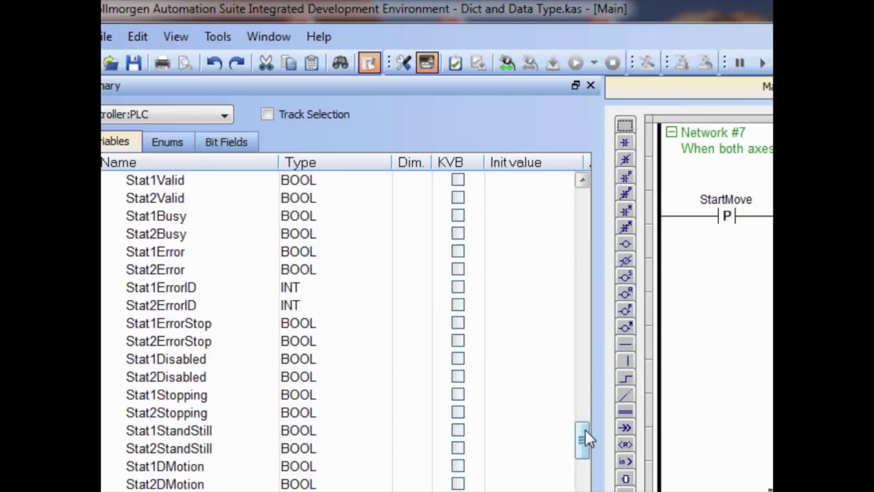
left_click_drag(581, 438, 585, 188)
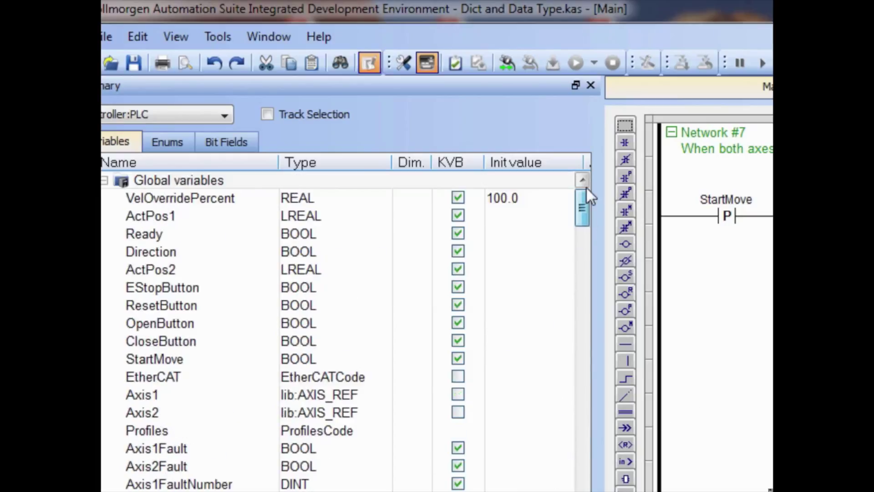
Start adding a new global variable from the global variables context menu
left_click(227, 361)
right_click(227, 361)
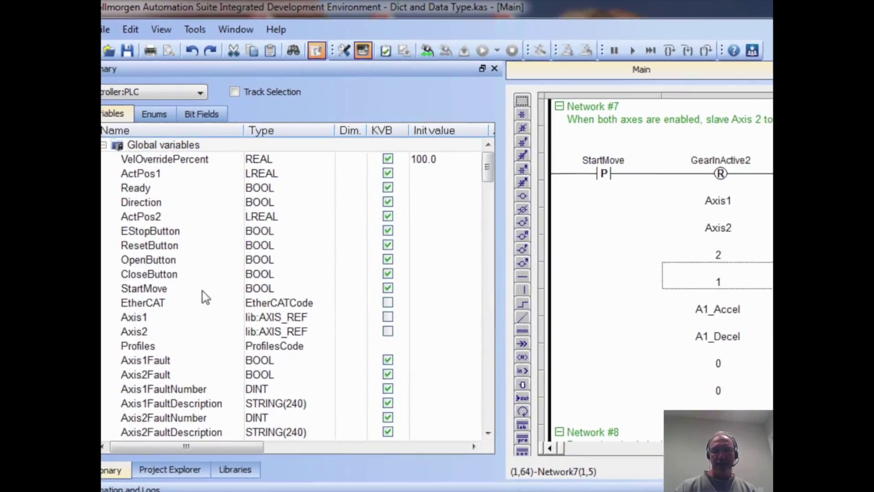
left_click(210, 313)
right_click(210, 313)
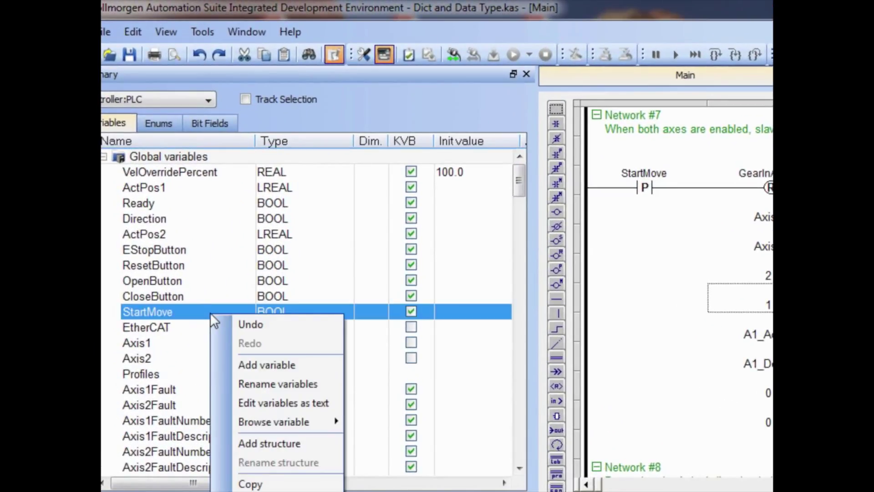
left_click(265, 364)
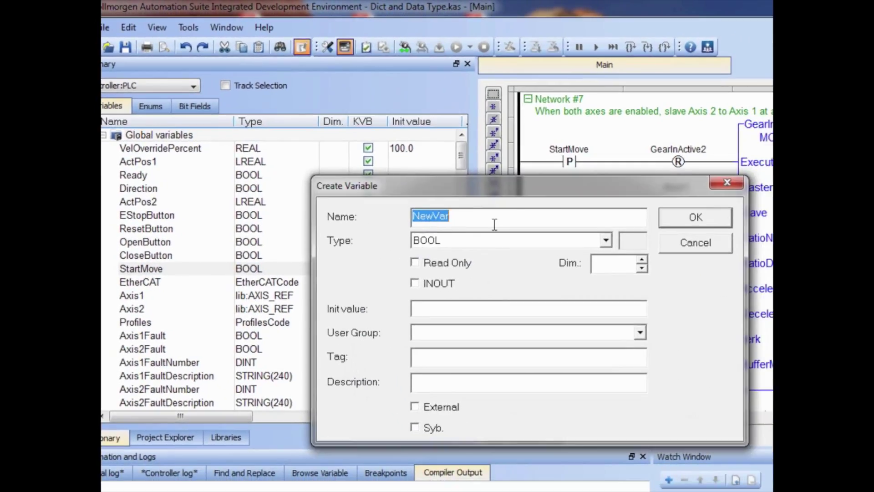
type("M")
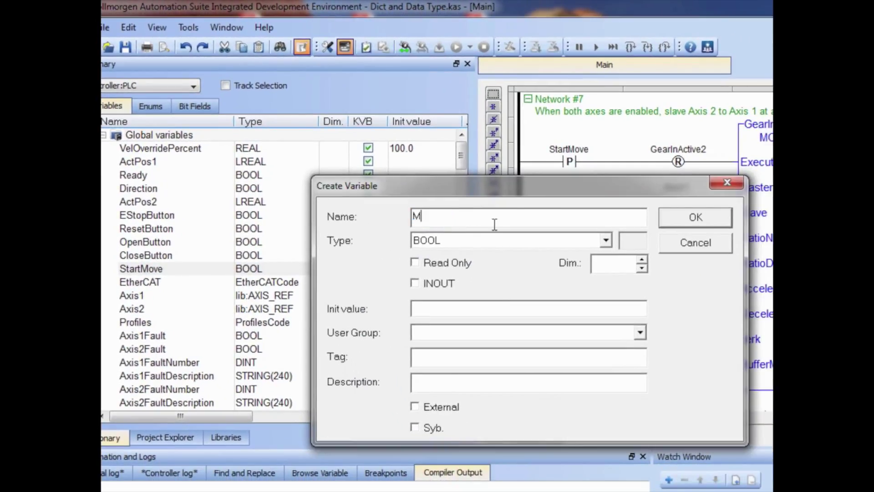
type("achine")
type("Up")
type("And")
type("Runnin")
type("g")
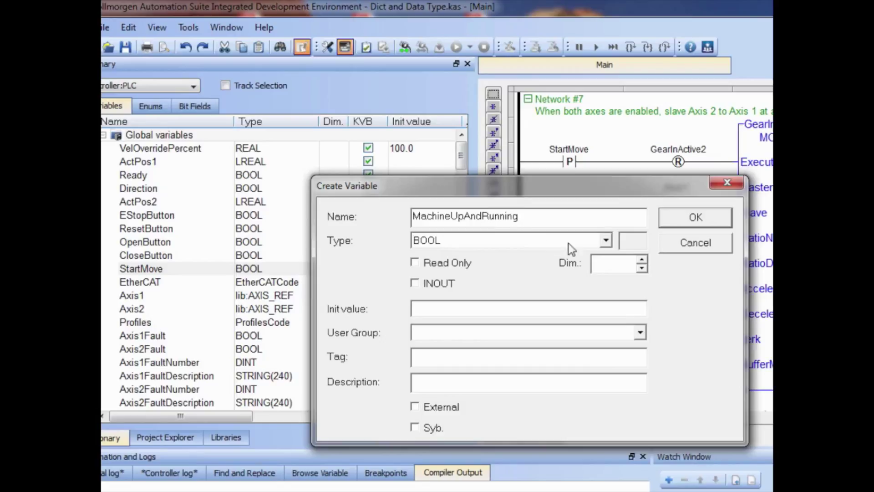
Name the variable MachineUpAndRunning and set its type to STRING(255)
left_click(606, 240)
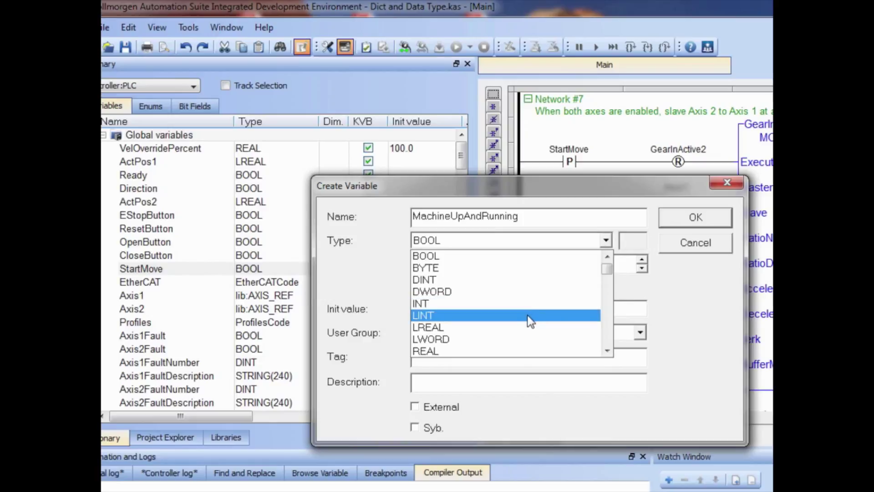
scroll(532, 318, "down", 1)
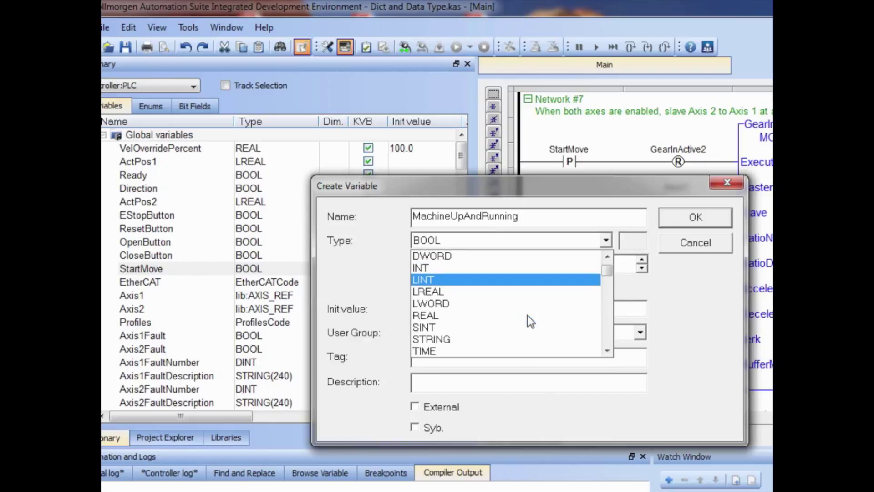
left_click(475, 339)
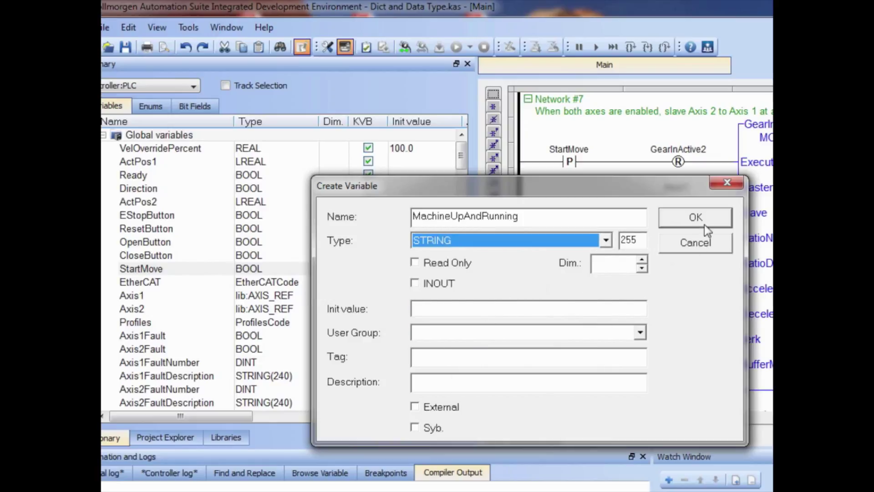
Confirm MachineUpAndRunning and select it at the end of the global variables list
left_click(695, 217)
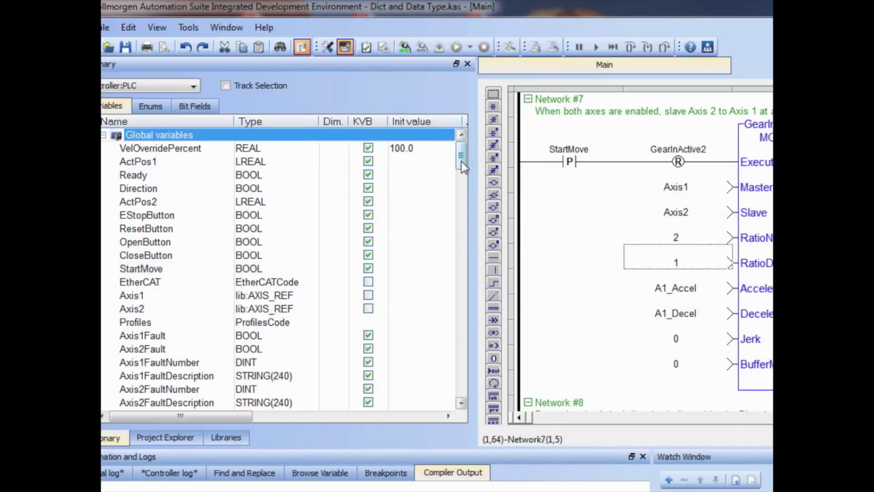
left_click_drag(462, 161, 467, 229)
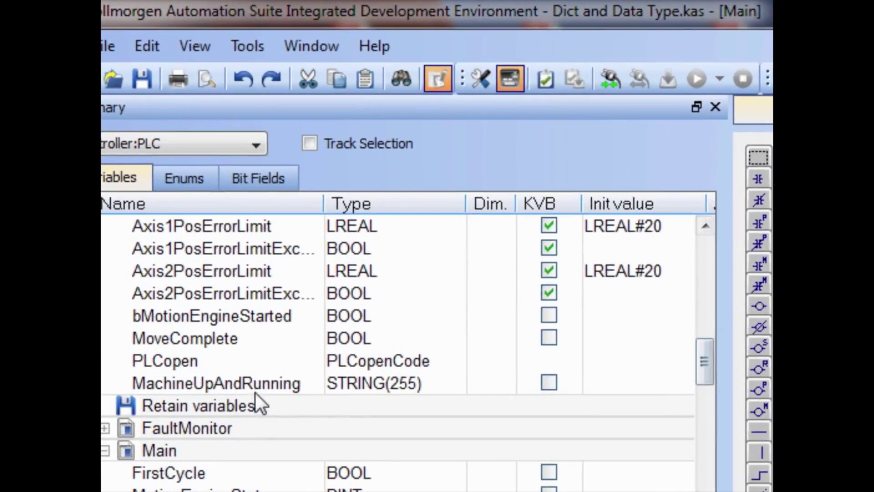
left_click(246, 388)
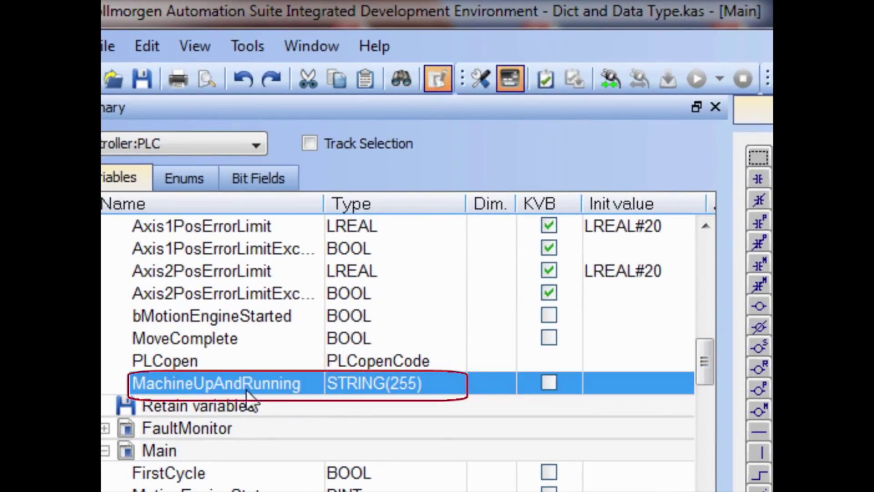